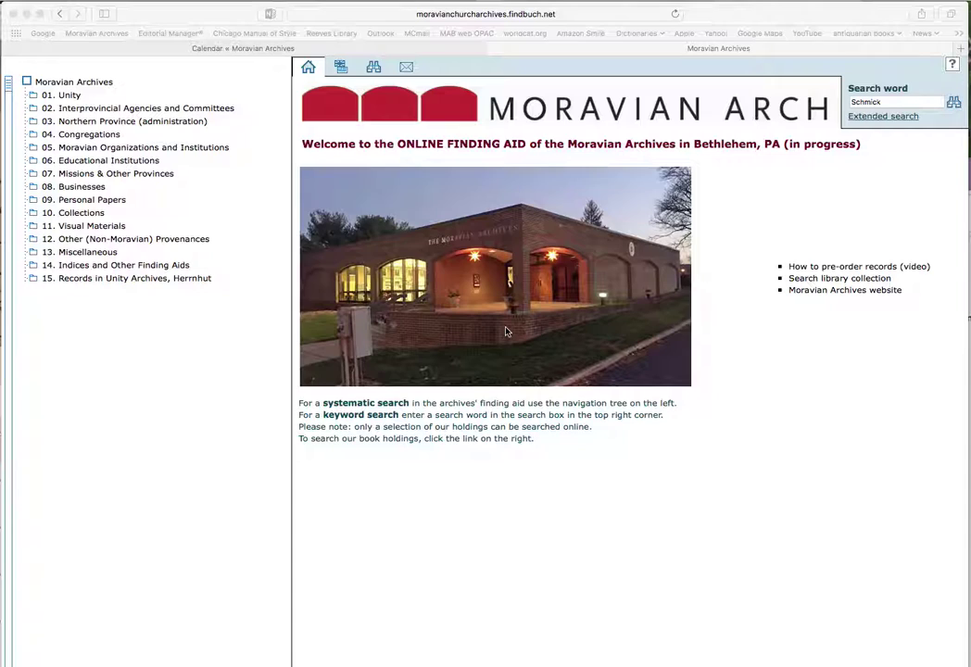
Search the archive for 'Schmick', list all 44 occurrences, and expand 07. Missions & Other Provinces.
left_click(955, 109)
left_click(956, 109)
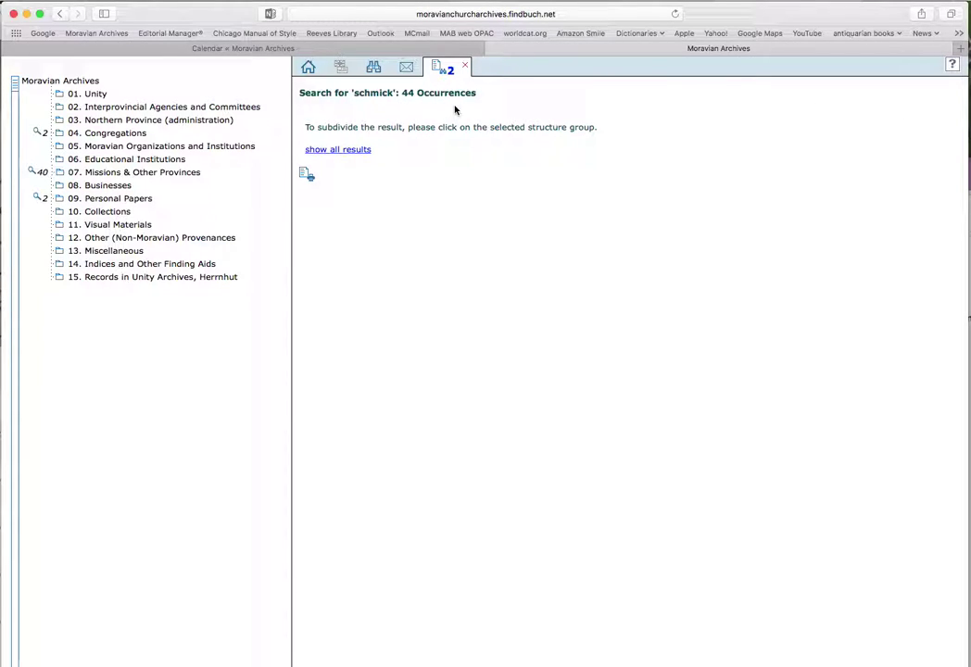
left_click(330, 153)
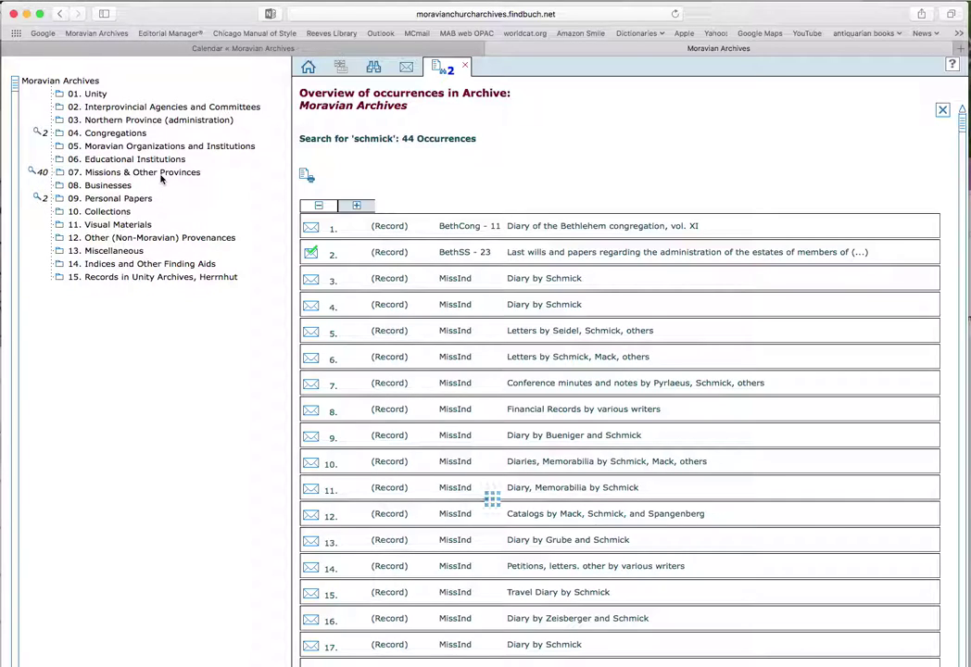
left_click(149, 172)
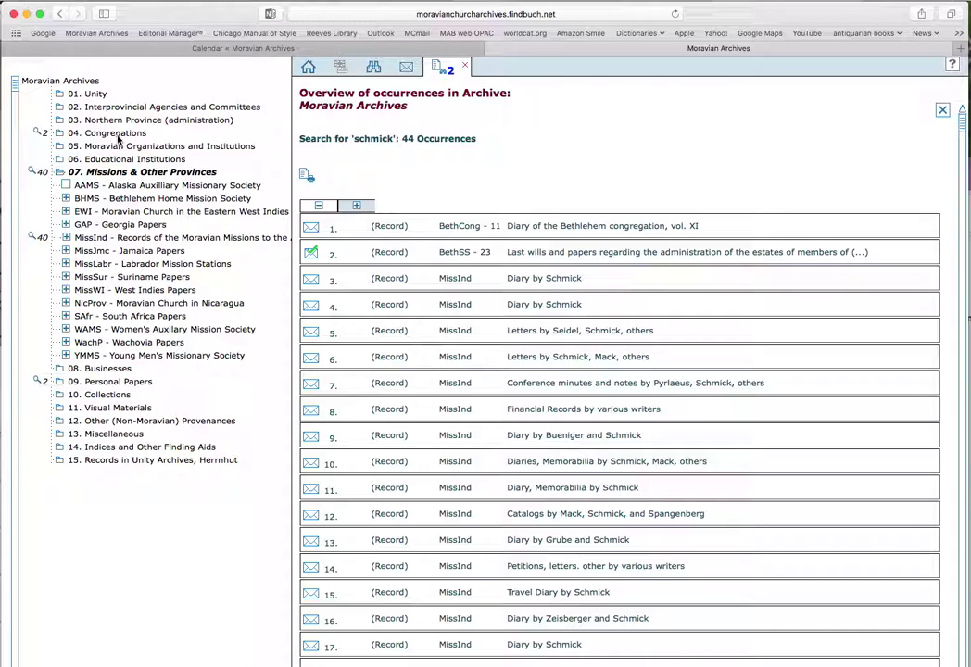
Expand 09. Personal Papers and PP EJ, then filter to the hit in 4.a. Letters received by Ettwein.
left_click(87, 386)
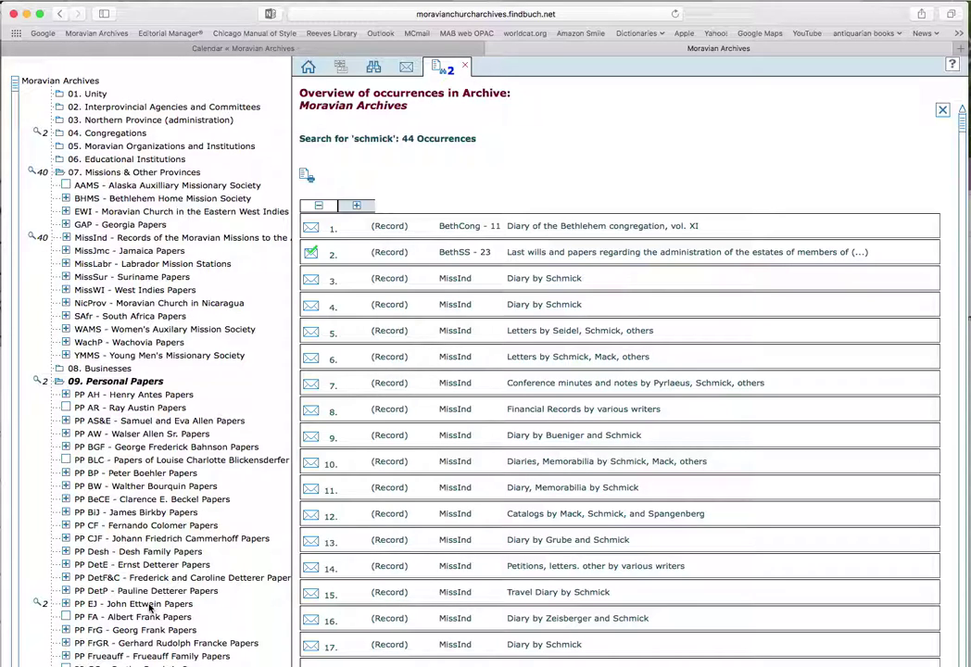
left_click(149, 605)
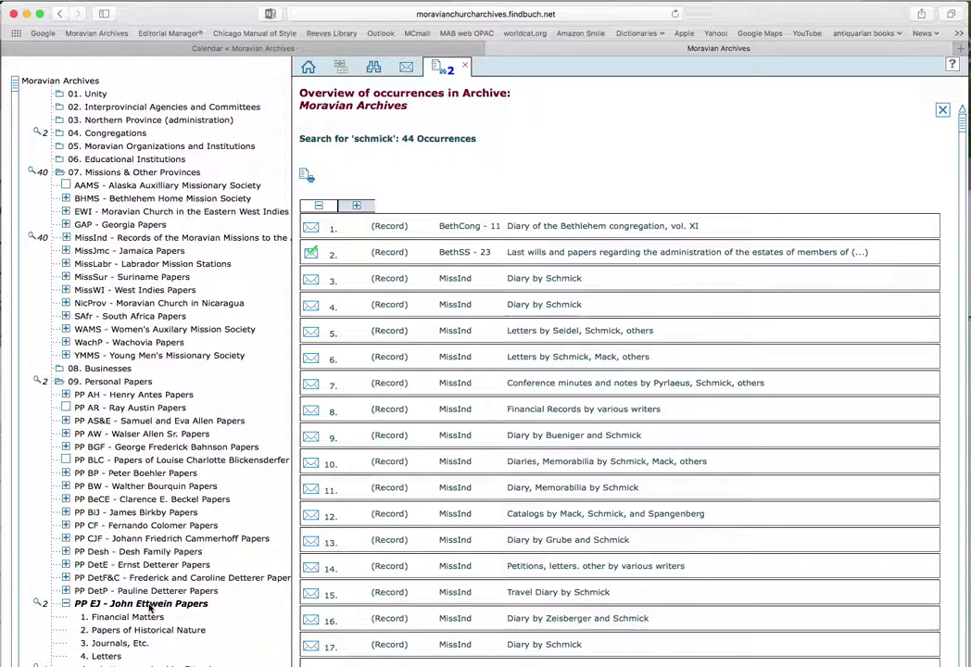
scroll(148, 607, "down", 6)
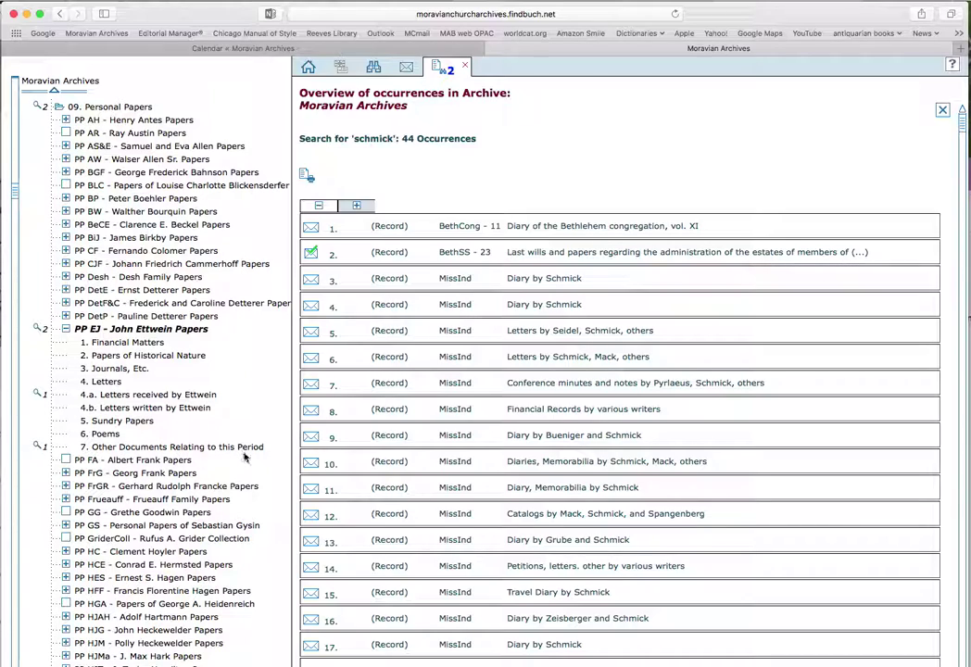
left_click(37, 397)
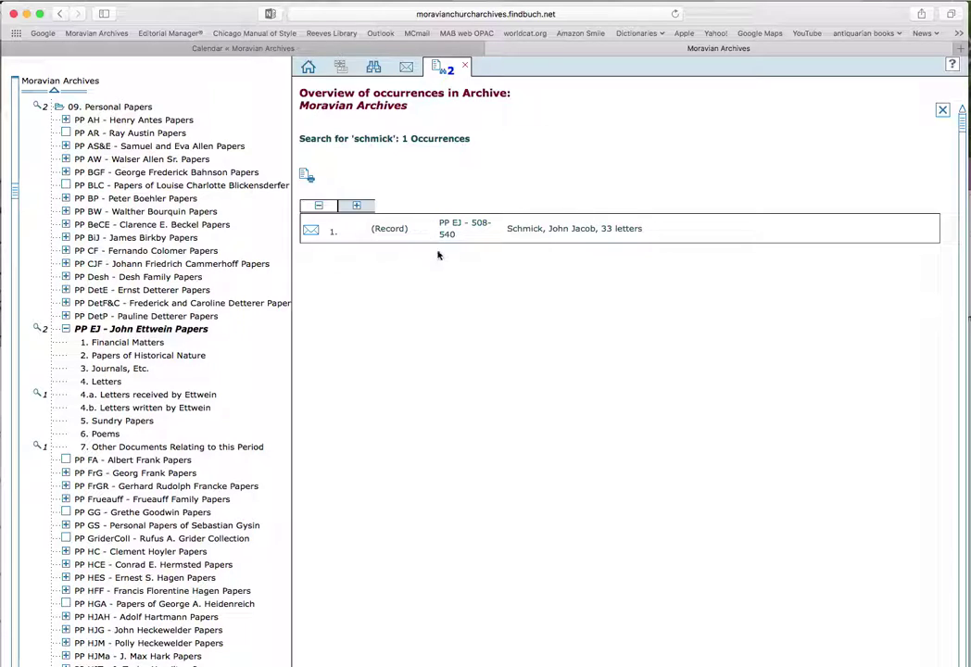
Open the PP EJ 508-540 record of 33 Schmick letters, 1768–1776.
left_click(551, 233)
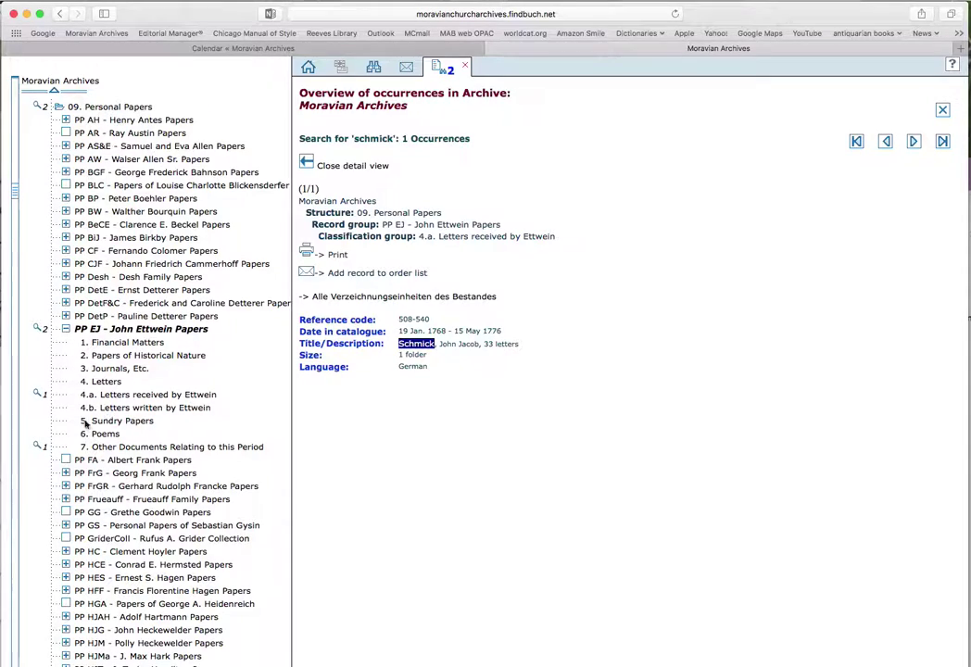
Filter to the hit under 7. Other Documents Relating to this Period and open record PP EJ 1549.
left_click(39, 448)
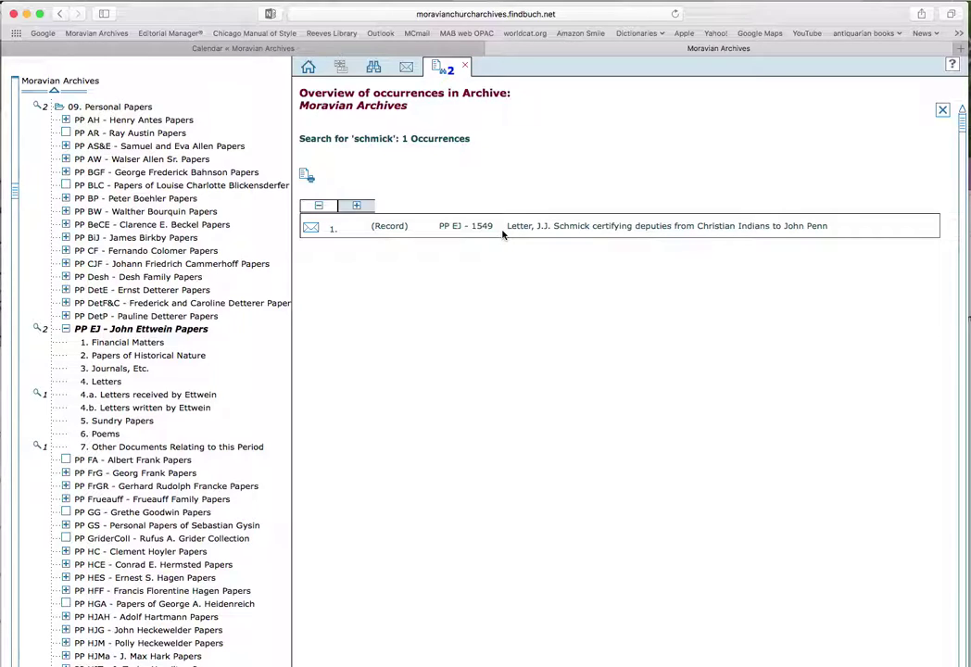
left_click(644, 230)
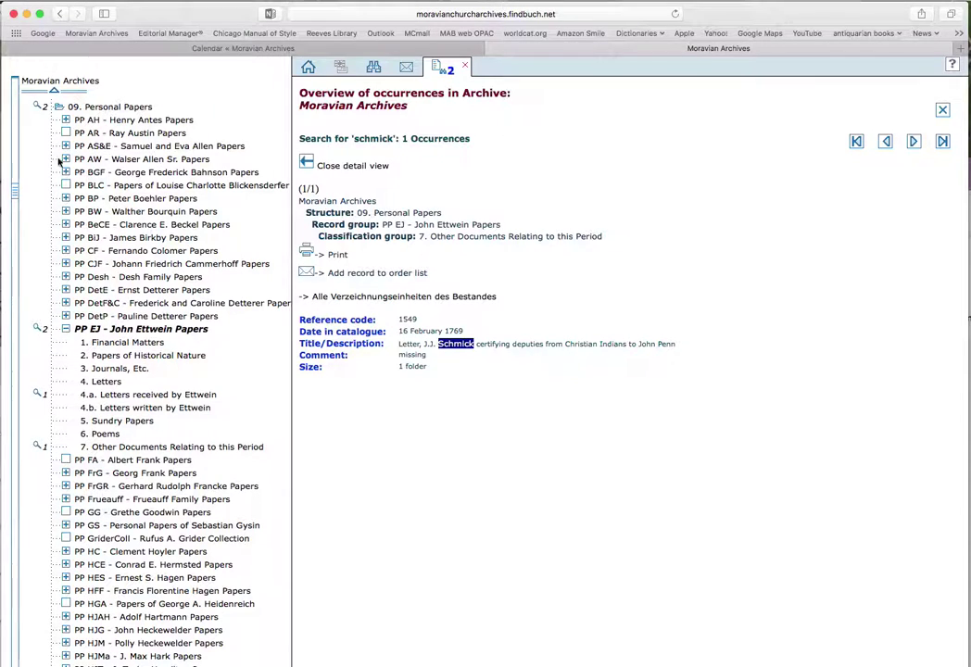
Expand 04. Congregations > 04.15. Pennsylvania > 04.15.01. Bethlehem and filter to the BethCong hit.
left_click(55, 92)
left_click_drag(54, 92, 55, 92)
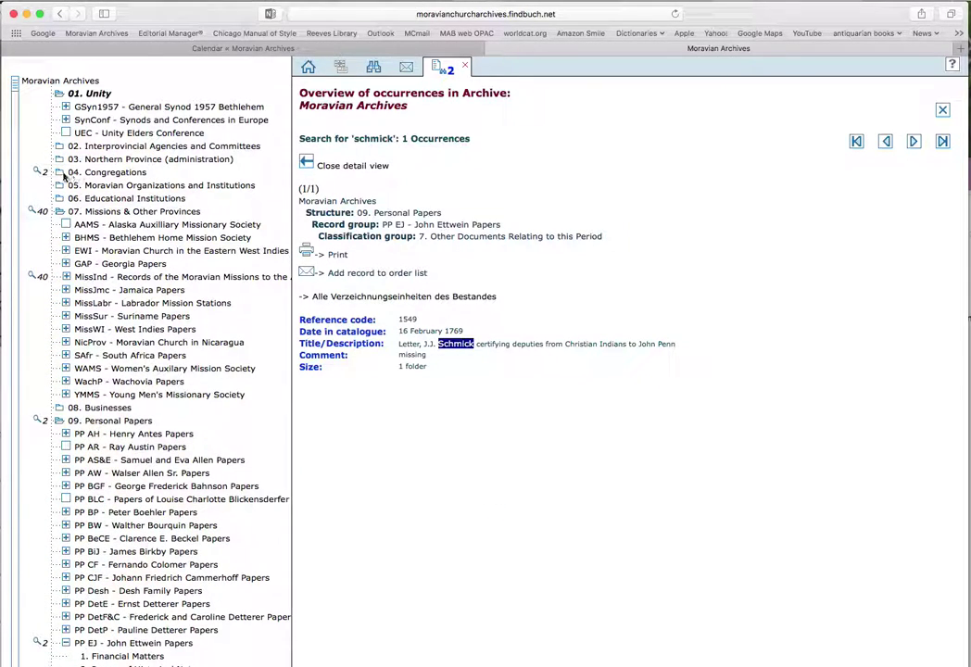
left_click(92, 176)
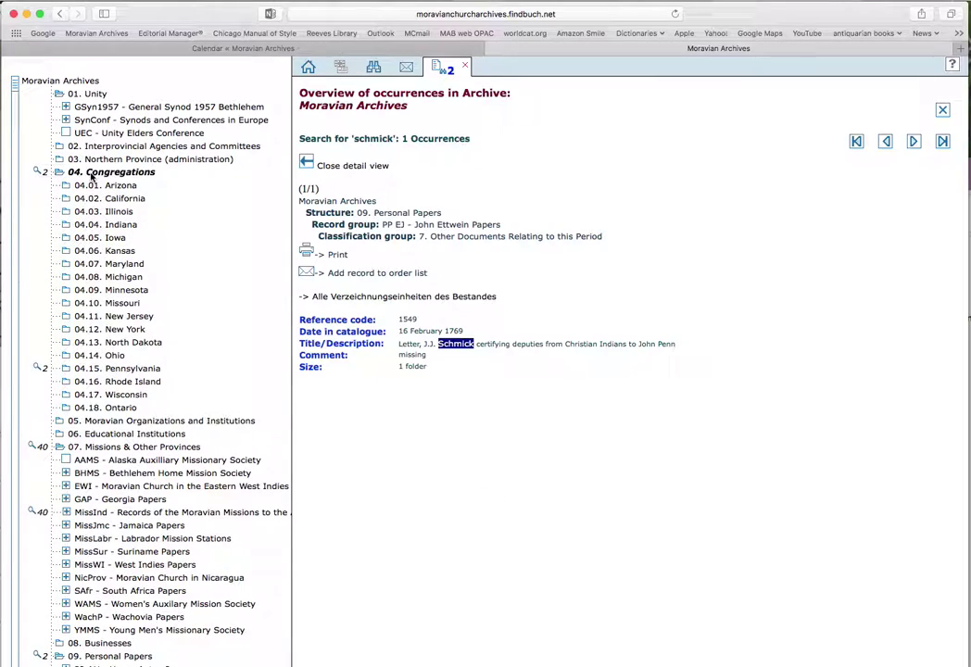
left_click(89, 371)
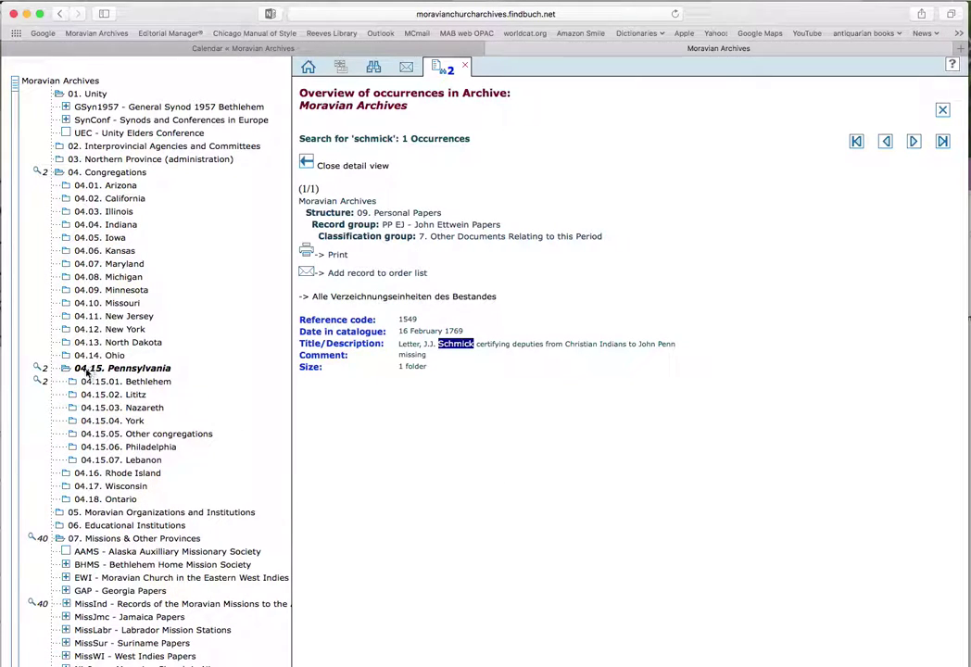
left_click(84, 383)
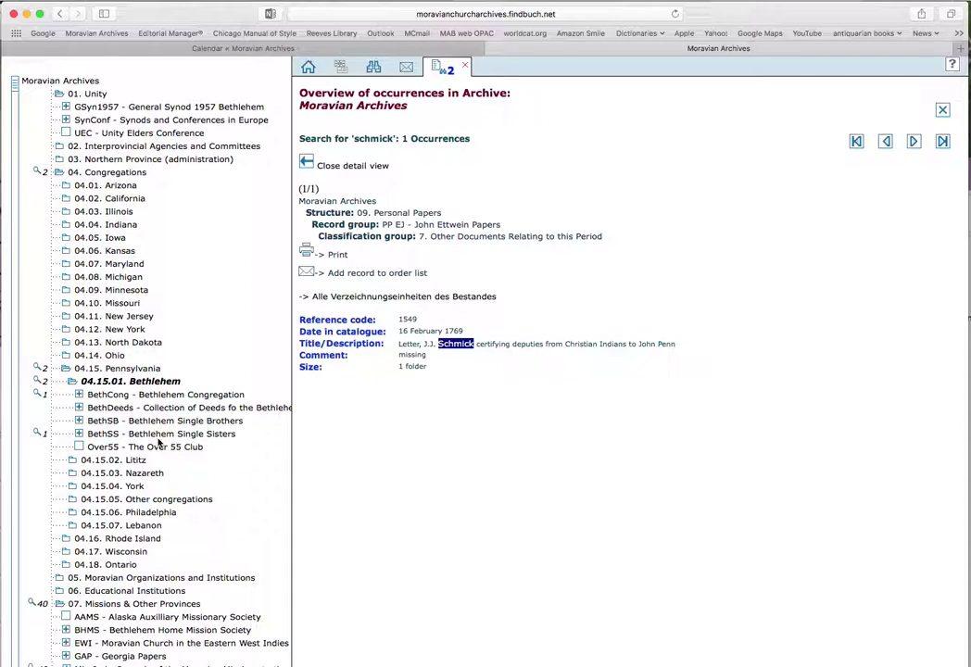
left_click(37, 397)
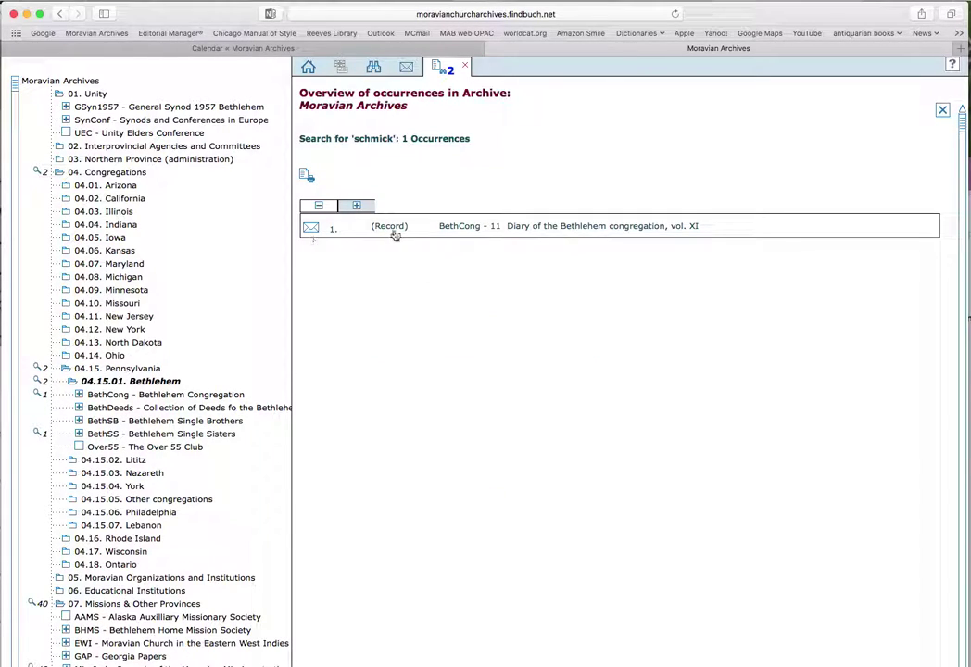
Open the BethCong 11 record, Diary of the Bethlehem congregation, vol. XI.
left_click(525, 227)
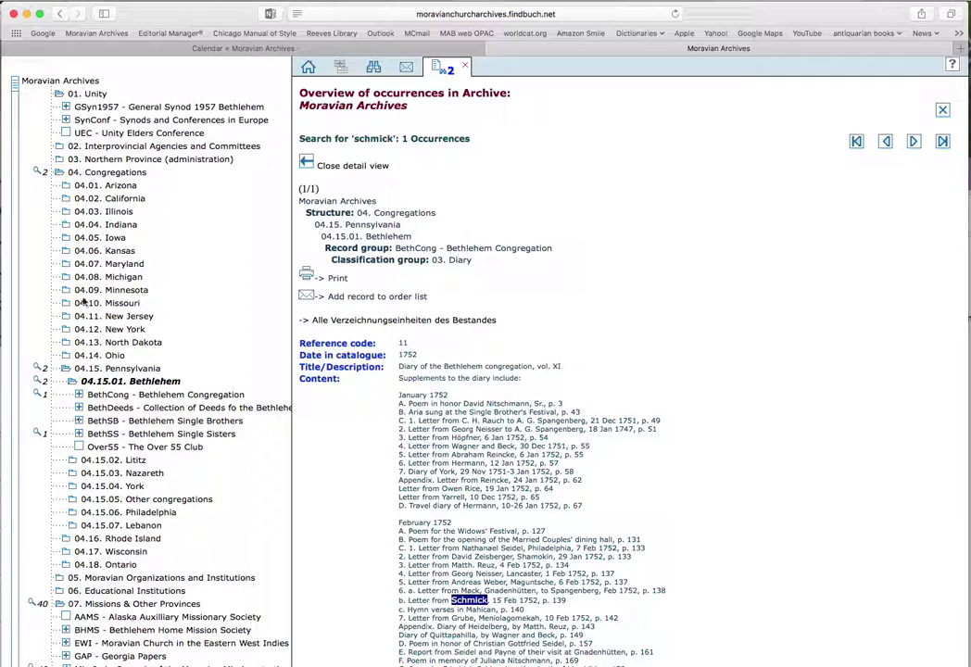
Show all 44 Schmick occurrences from the tree root, then return to the welcome page.
left_click(61, 82)
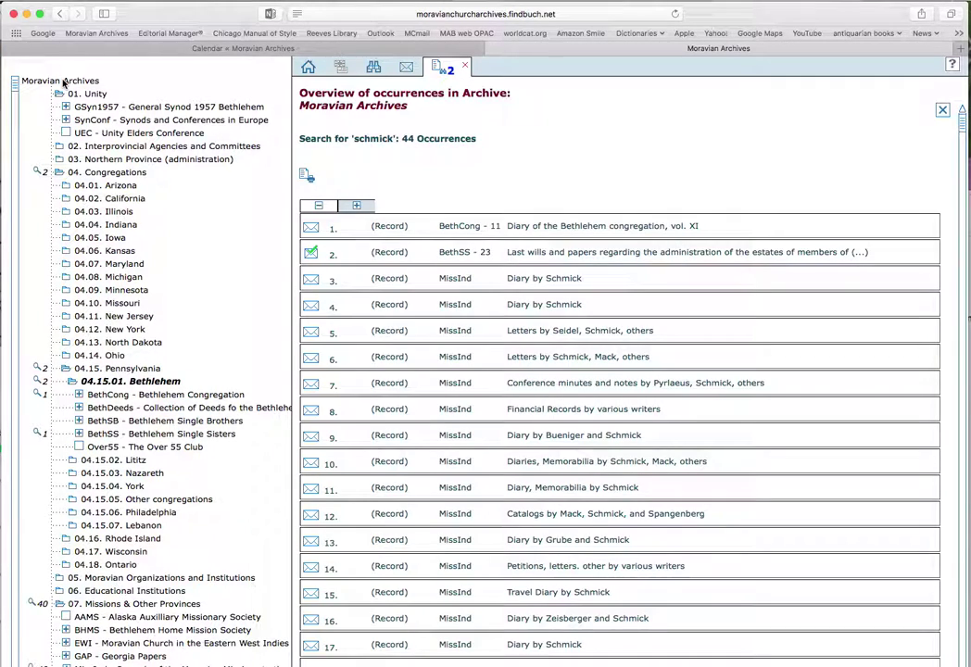
left_click(309, 70)
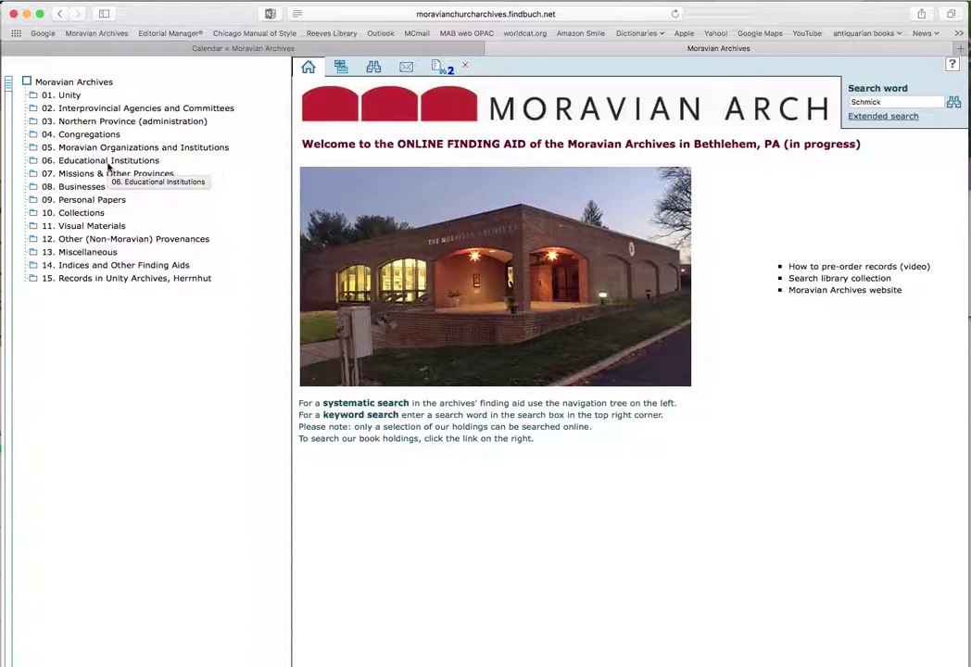
Expand 06. Educational Institutions and open the FemSem (Female Seminary) record group.
left_click(109, 161)
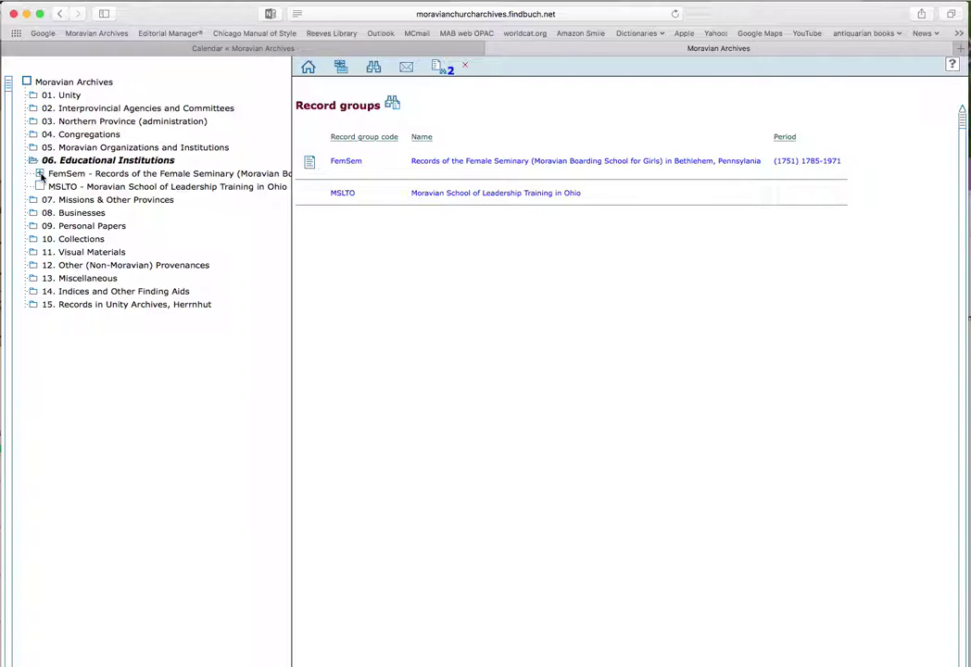
left_click(39, 174)
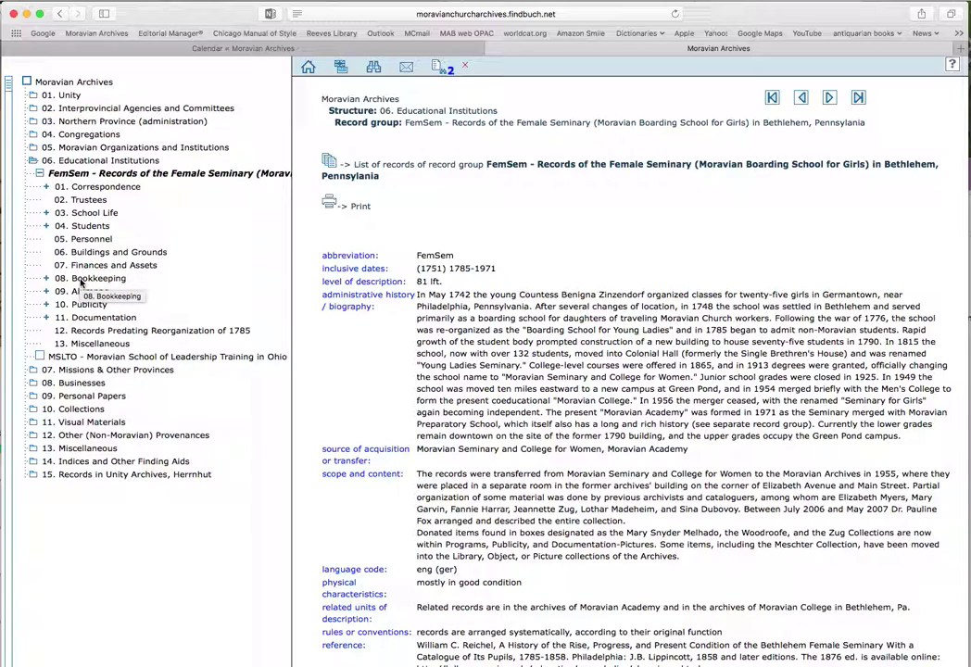
Expand FemSem 08. Bookkeeping and list the nine records under 08.b. Ledgers.
left_click(46, 278)
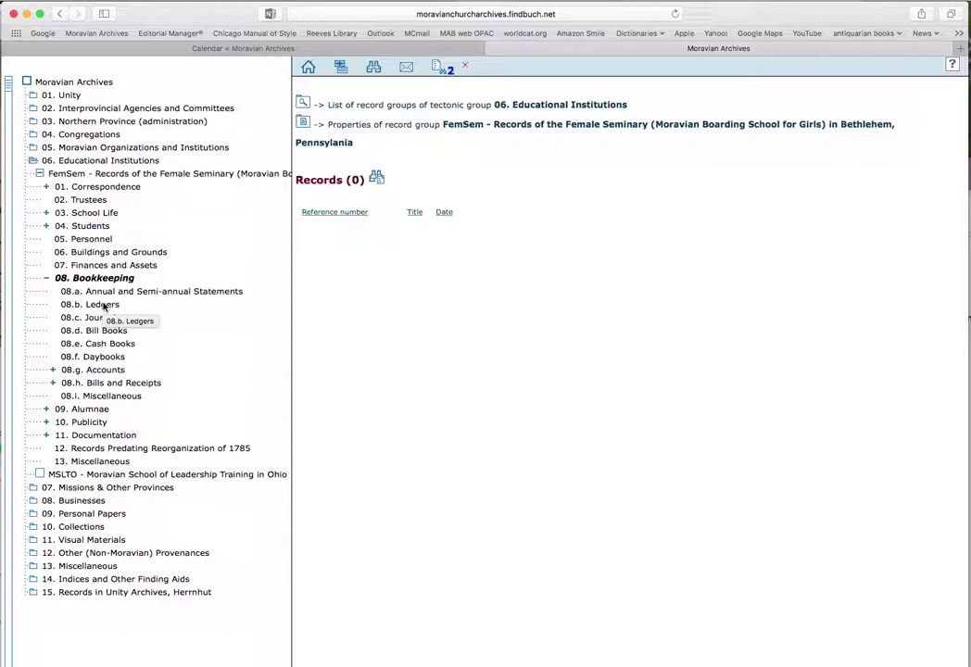
left_click(104, 306)
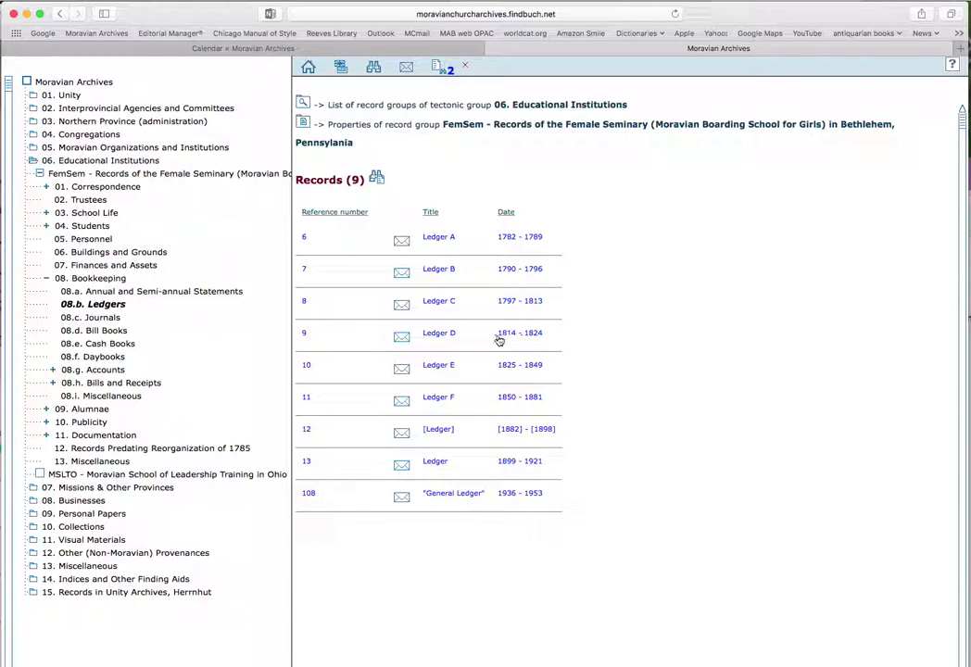
Open the full record for Ledger D, call no. 9, dated 1814-1824.
left_click(441, 336)
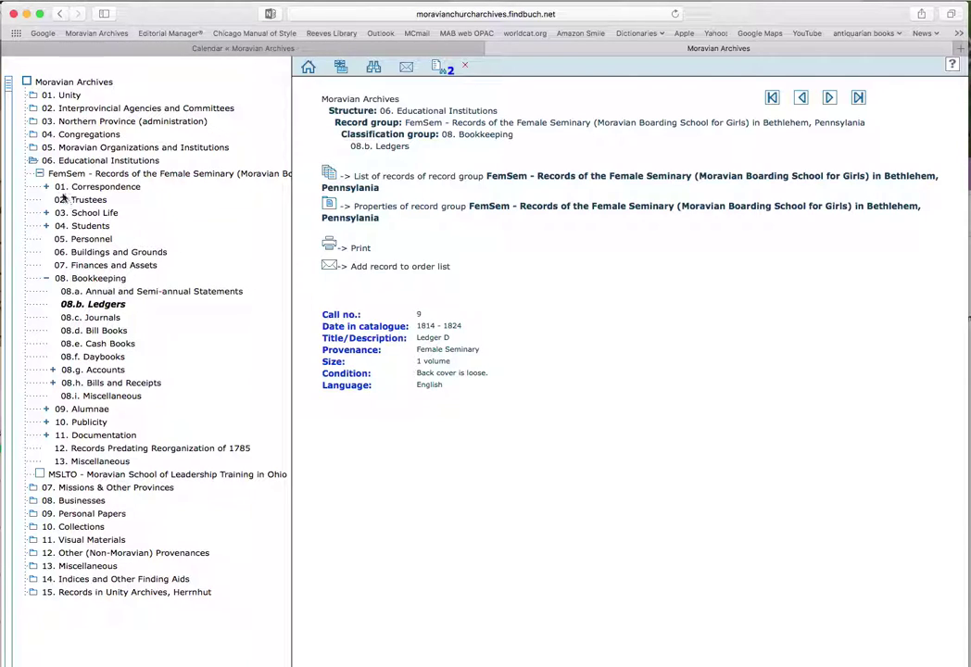
Collapse FemSem and drill into 04. Congregations > 04.15. Pennsylvania > 04.15.01. Bethlehem, showing BethCong through Over55.
left_click(39, 173)
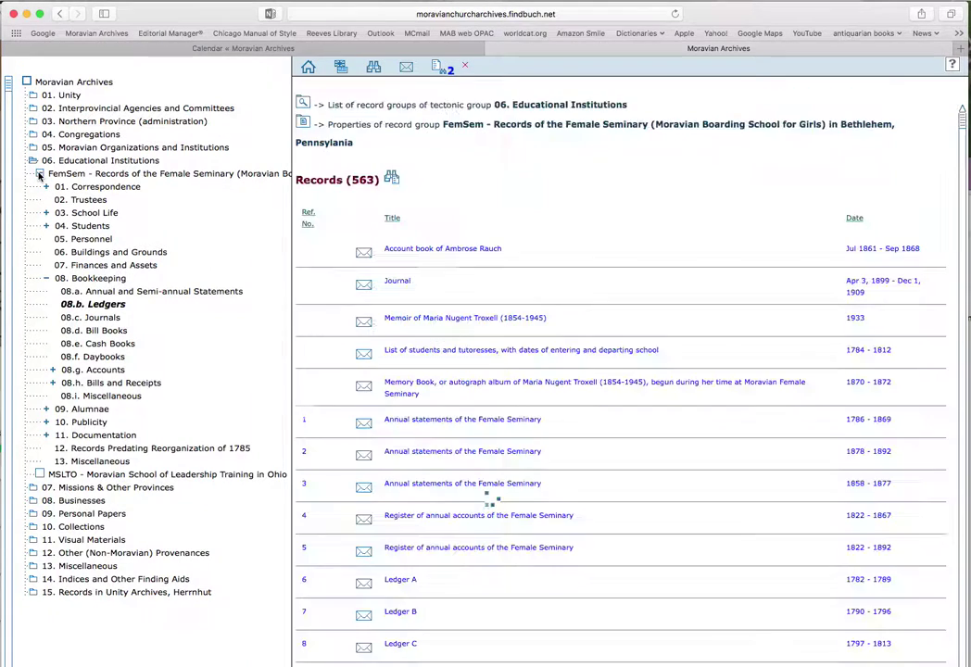
left_click(72, 136)
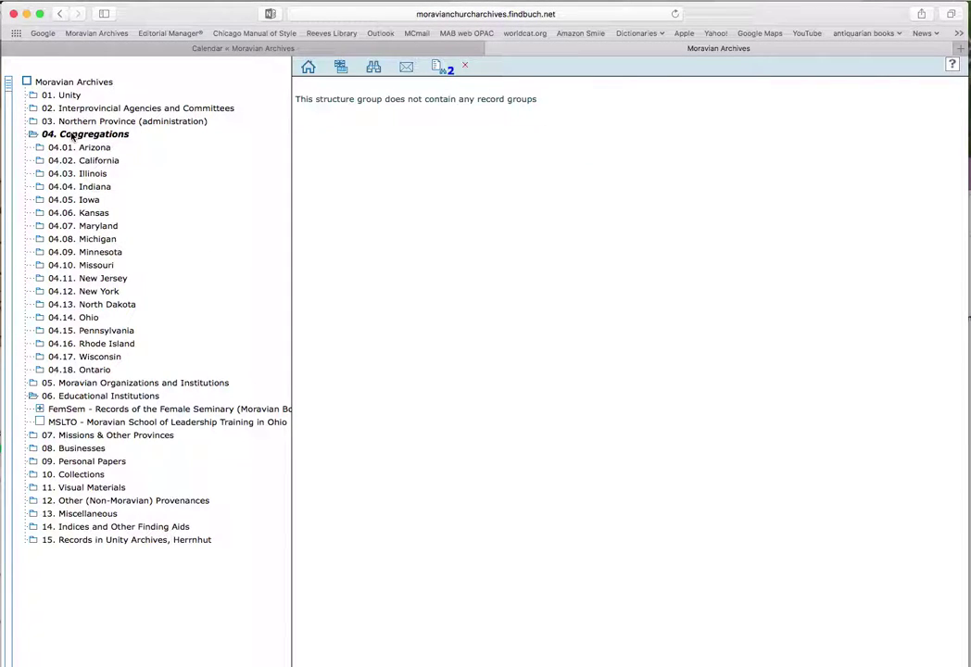
left_click(79, 332)
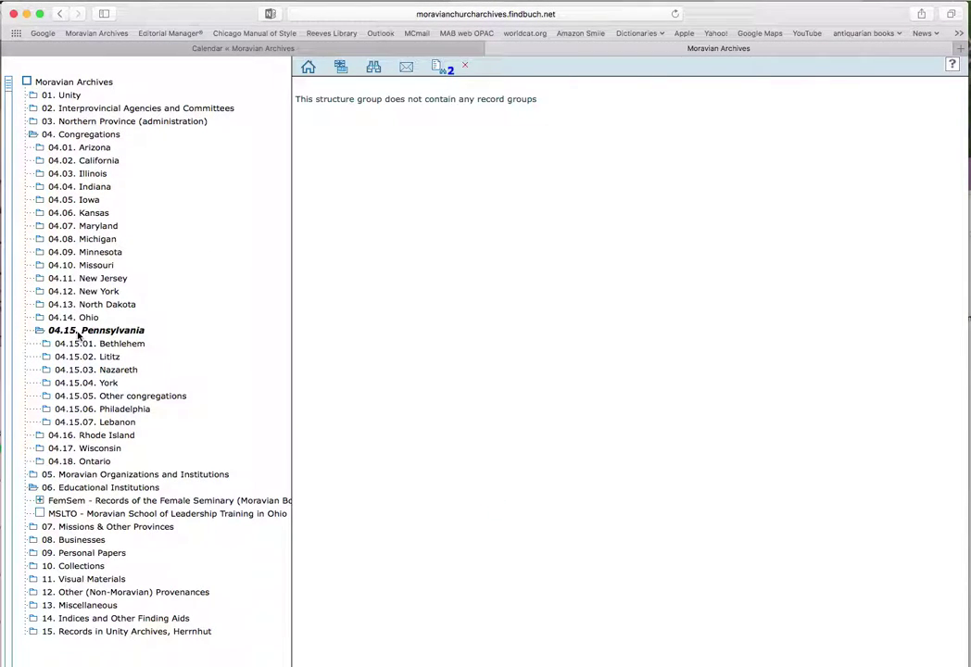
left_click(78, 343)
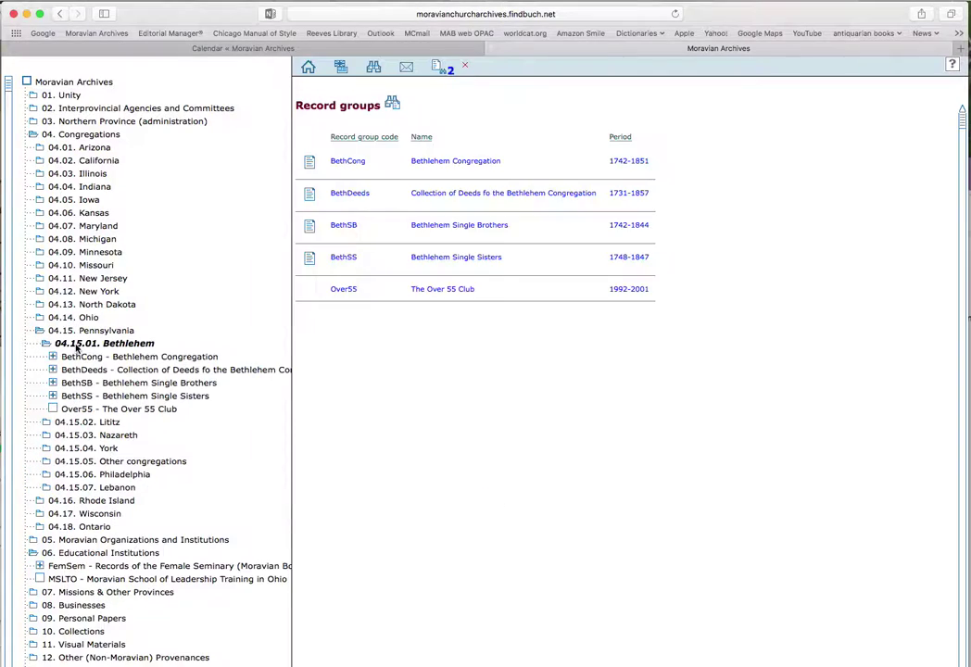
Open BethCong (1742-1851) and scroll its tree of 23 series, from 01. Minutes to 23. Miscellaneous.
left_click(137, 361)
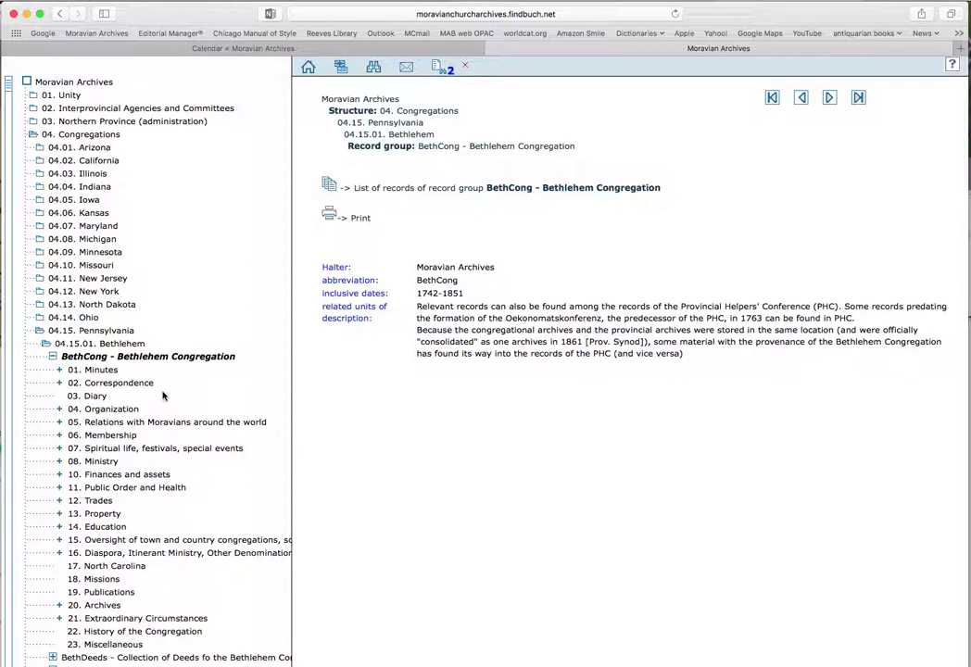
scroll(162, 396, "down", 8)
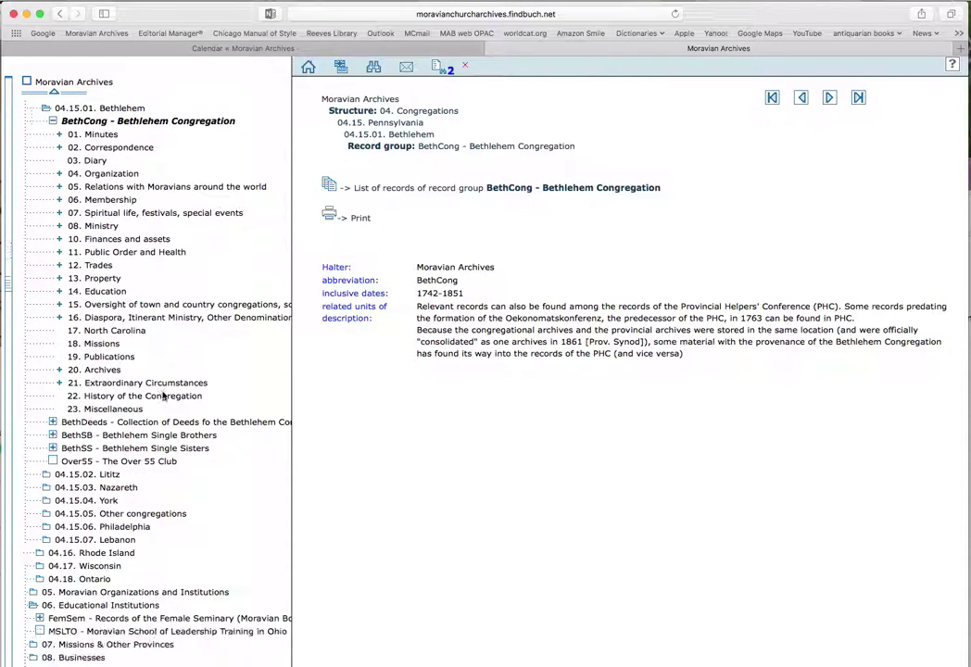
scroll(162, 396, "up", 8)
scroll(162, 396, "down", 1)
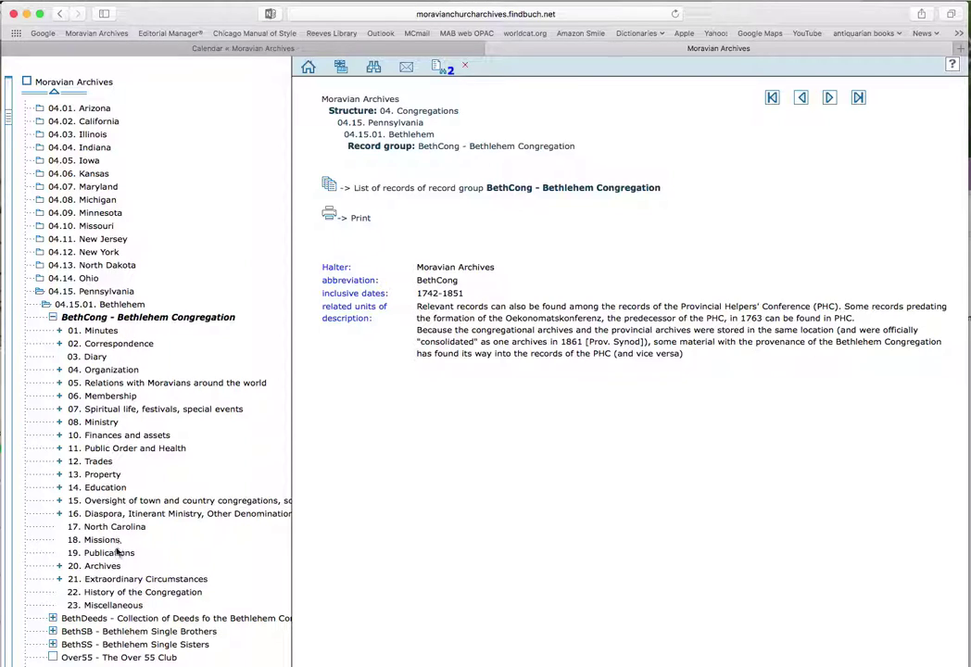
Expand 21. Extraordinary Circumstances and show 21.b. Revolutionary War's two 1777 records, nos. 423 and 584.
left_click(115, 581)
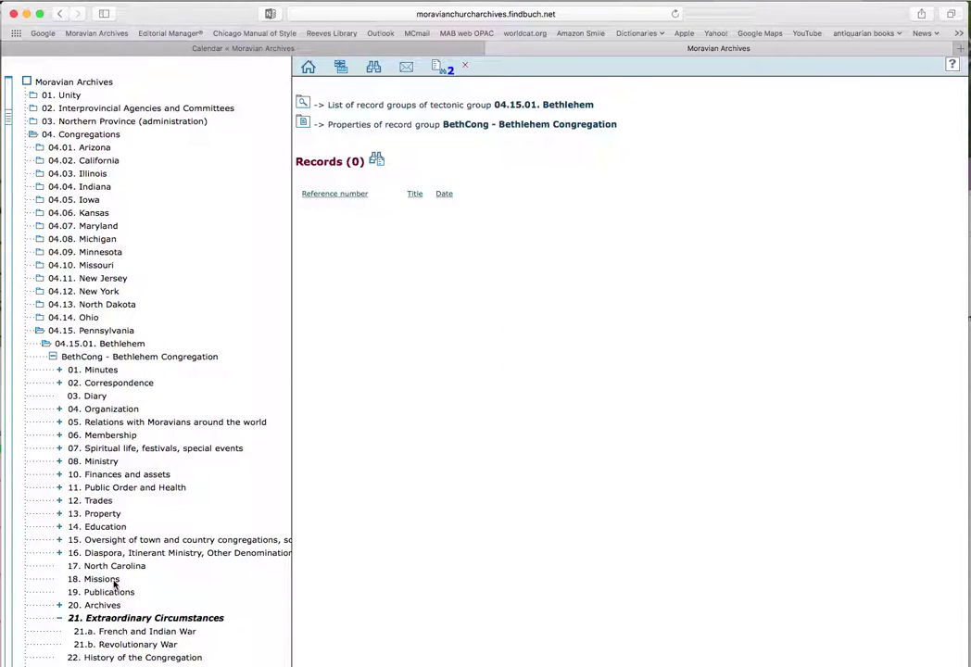
left_click(107, 647)
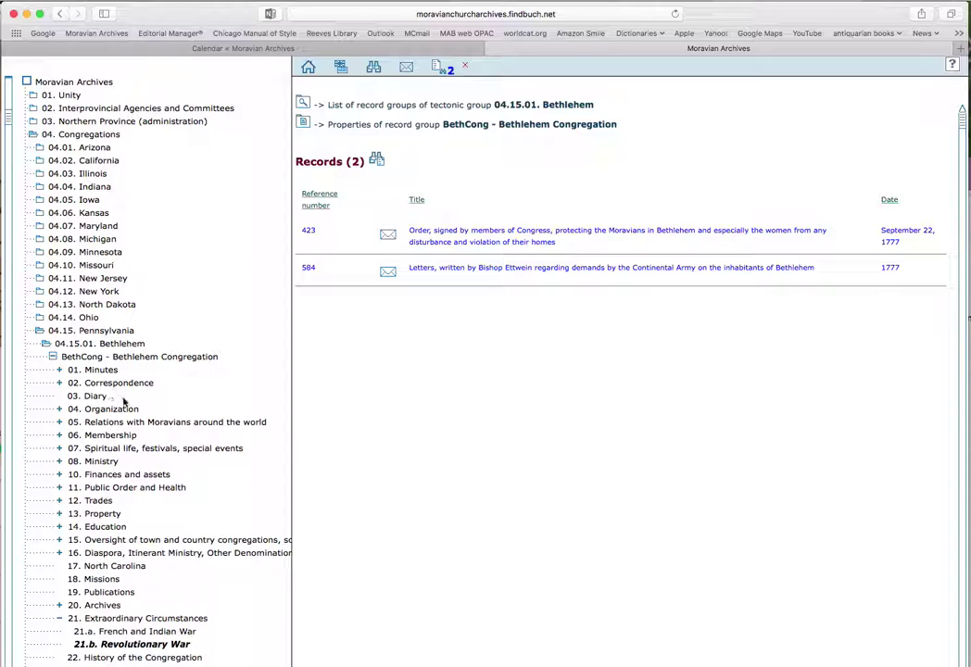
Show the 47 records under 03. Diary and scroll through the volumes starting at vol. I (1742-1743).
left_click(91, 397)
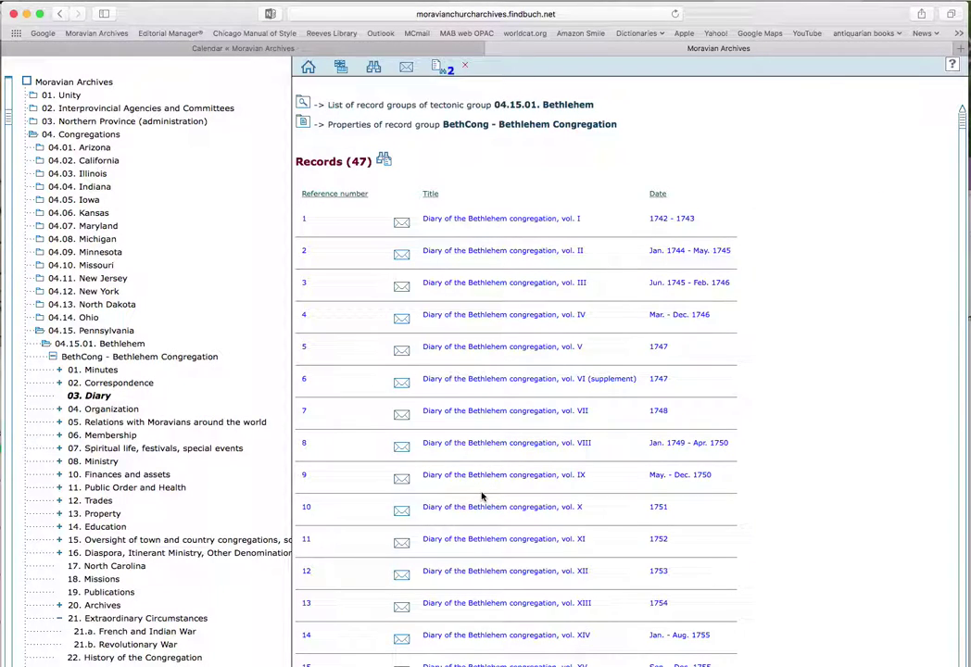
scroll(480, 495, "down", 5)
scroll(480, 496, "down", 7)
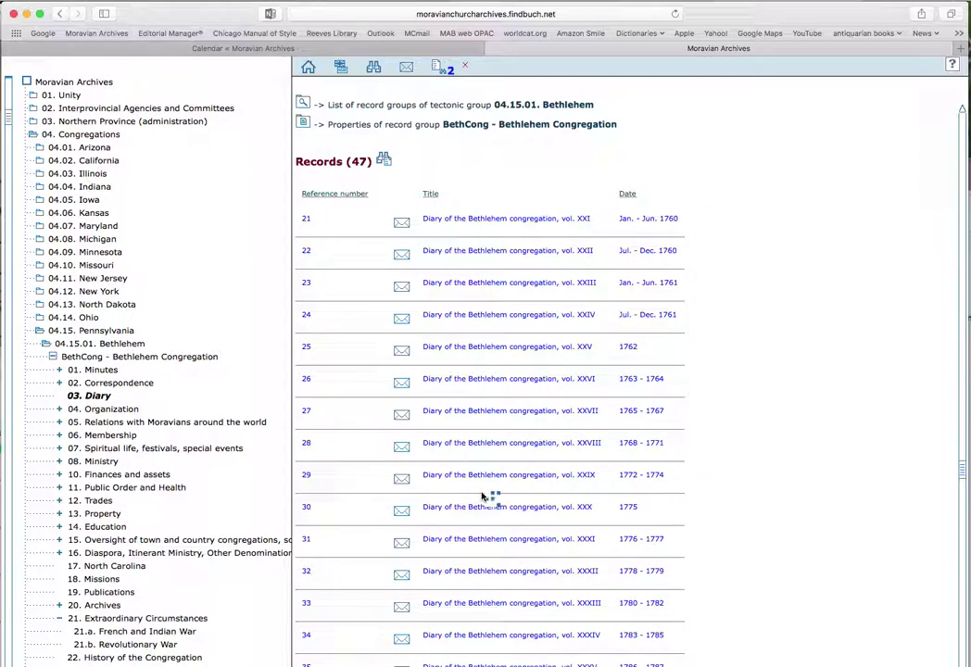